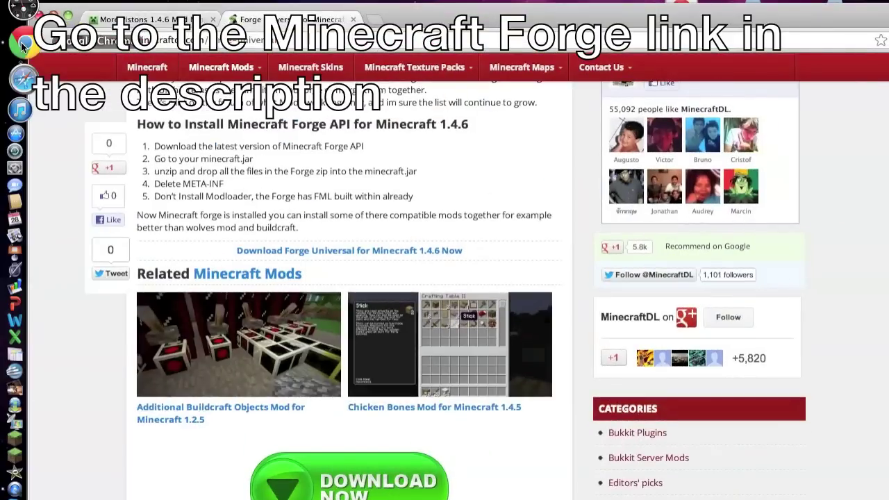
# Review the Forge Universal and More Pistons 1.4.6 download pages for their installation instructions and download links, and leave the browser.
pyautogui.scroll(10, 297, 89)
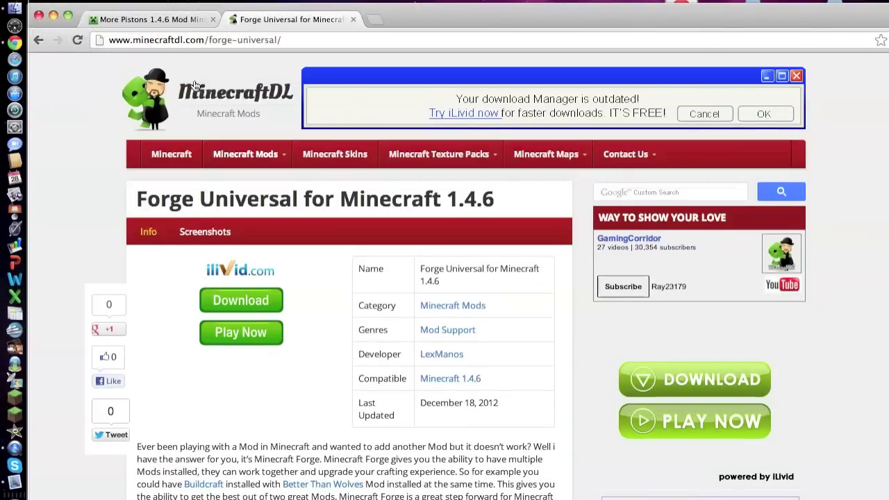
pyautogui.scroll(-10, 297, 90)
pyautogui.scroll(-1, 195, 85)
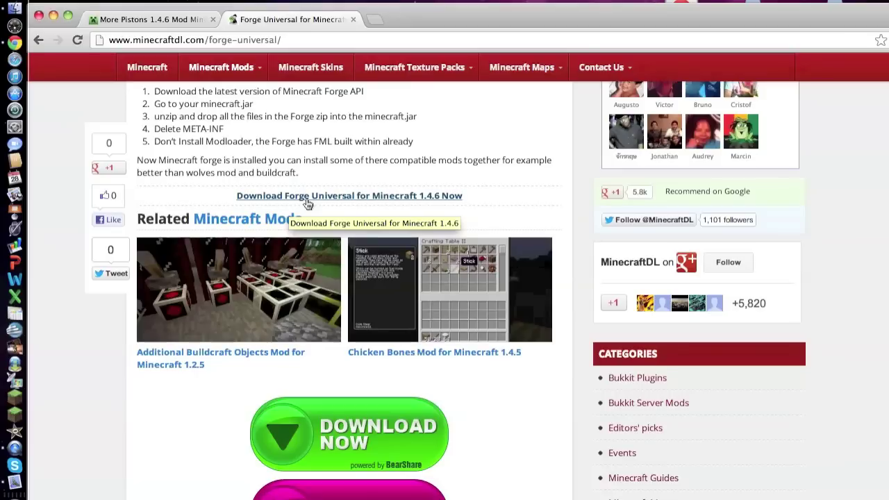
pyautogui.click(145, 27)
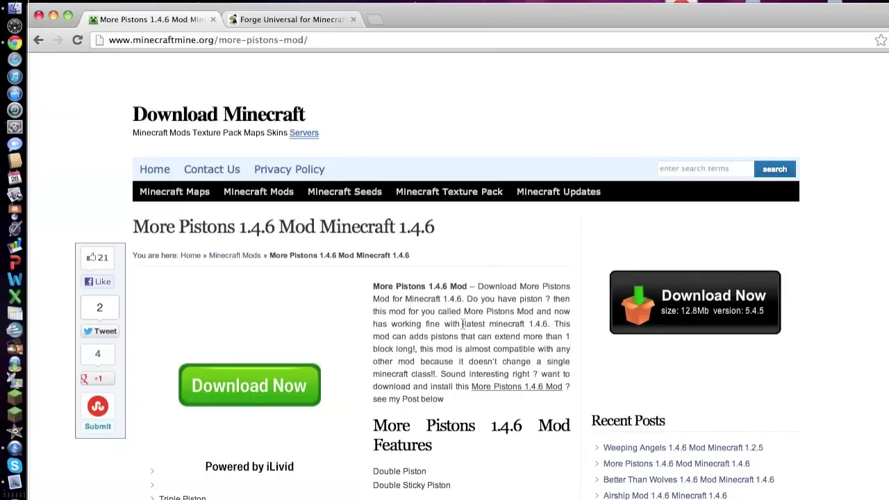
pyautogui.scroll(-5, 452, 320)
pyautogui.scroll(-15, 453, 322)
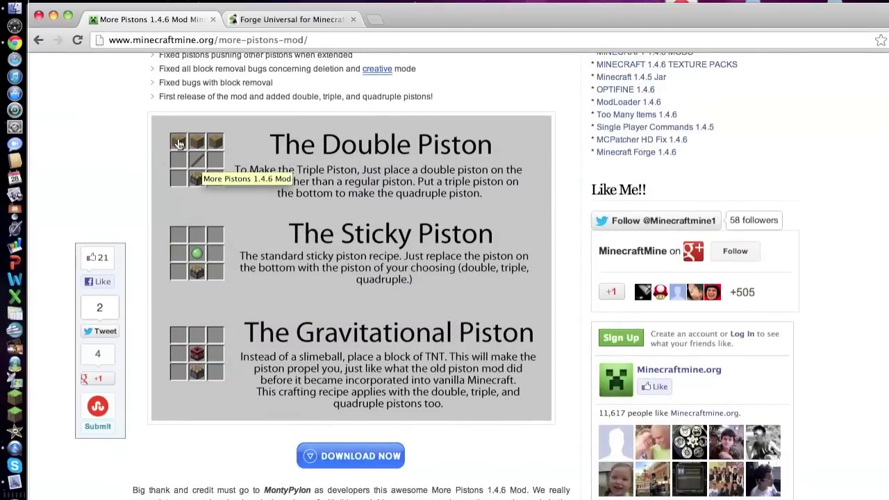
pyautogui.scroll(-5, 222, 173)
pyautogui.scroll(-13, 233, 169)
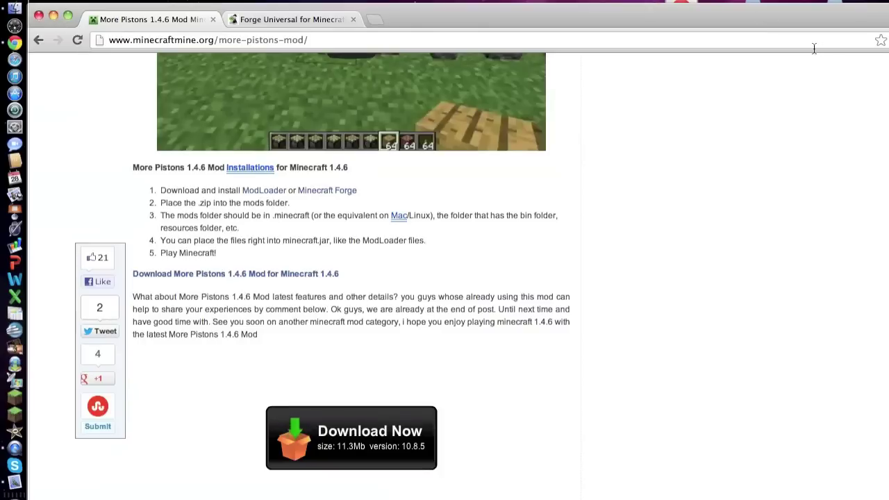
pyautogui.click(53, 15)
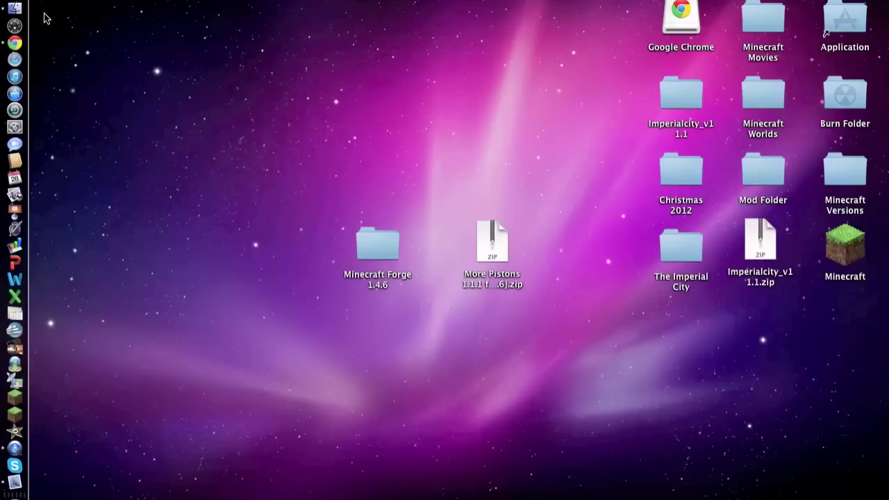
# Open a Finder window and arrange the More Pistons zip beside it and the Minecraft Forge 1.4.6 folder below it on the desktop.
pyautogui.moveTo(384, 247); pyautogui.dragTo(324, 67)
pyautogui.moveTo(479, 229); pyautogui.dragTo(469, 66)
pyautogui.click(11, 13)
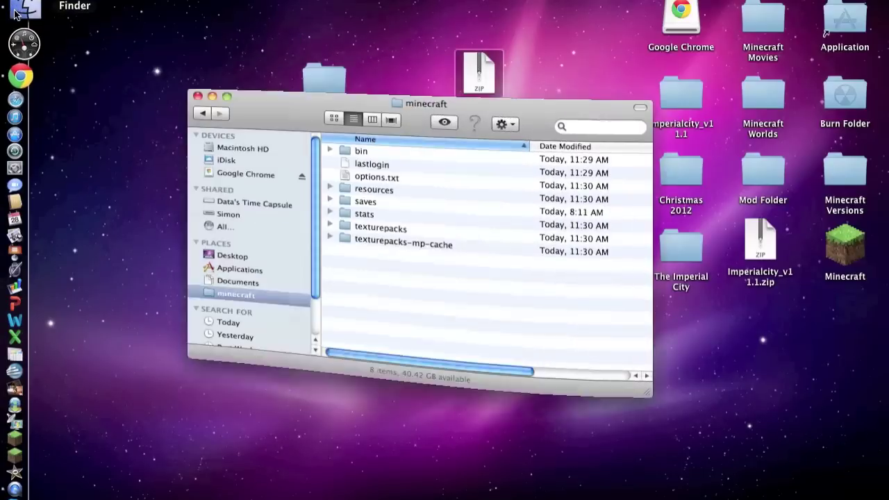
pyautogui.moveTo(329, 75); pyautogui.dragTo(113, 199)
pyautogui.moveTo(479, 73); pyautogui.dragTo(107, 315)
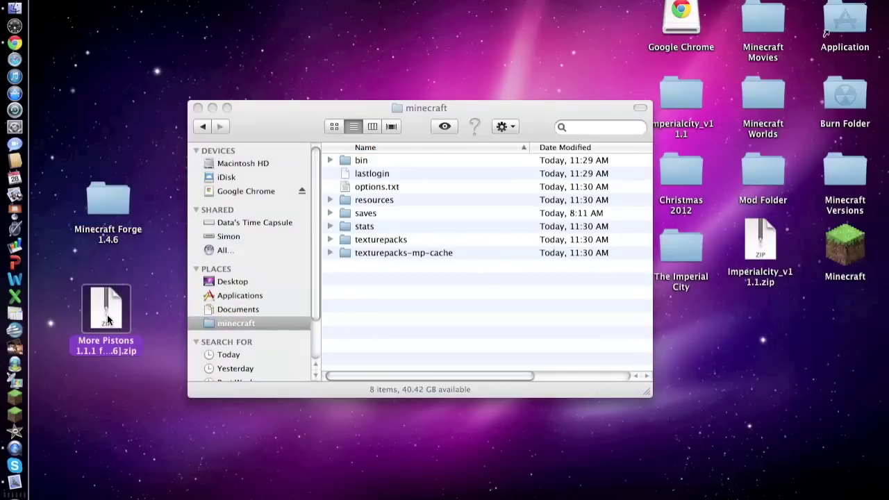
pyautogui.moveTo(109, 199); pyautogui.dragTo(276, 442)
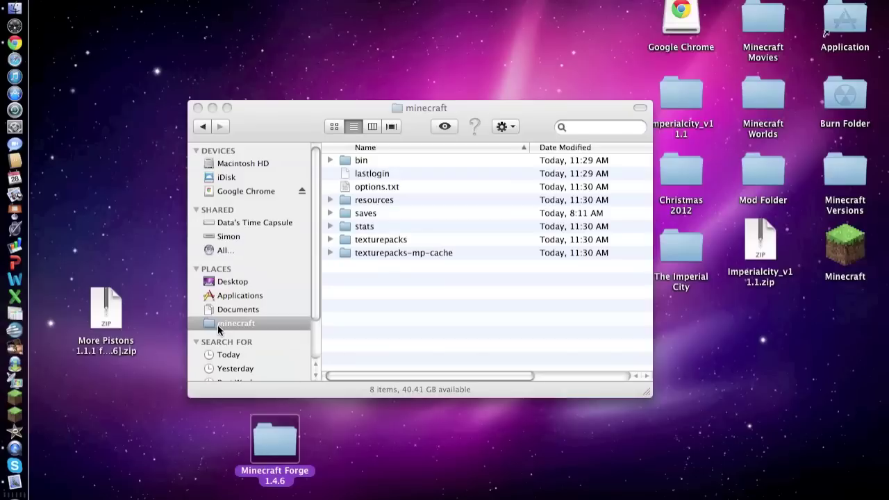
pyautogui.moveTo(287, 451); pyautogui.dragTo(461, 447)
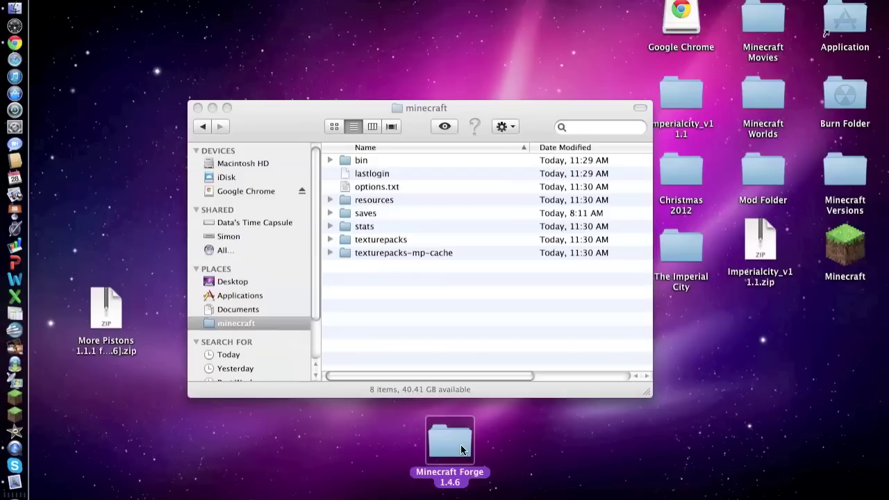
# Open the bin folder inside the minecraft folder.
pyautogui.click(251, 415)
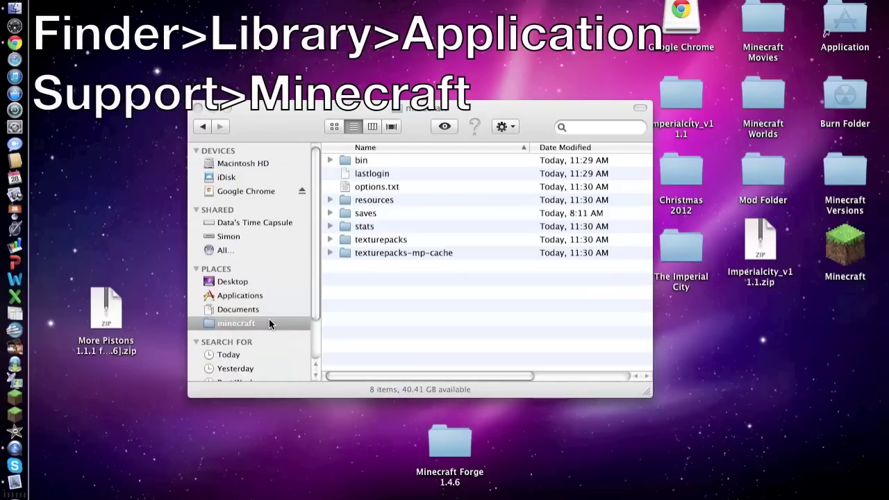
pyautogui.click(269, 323)
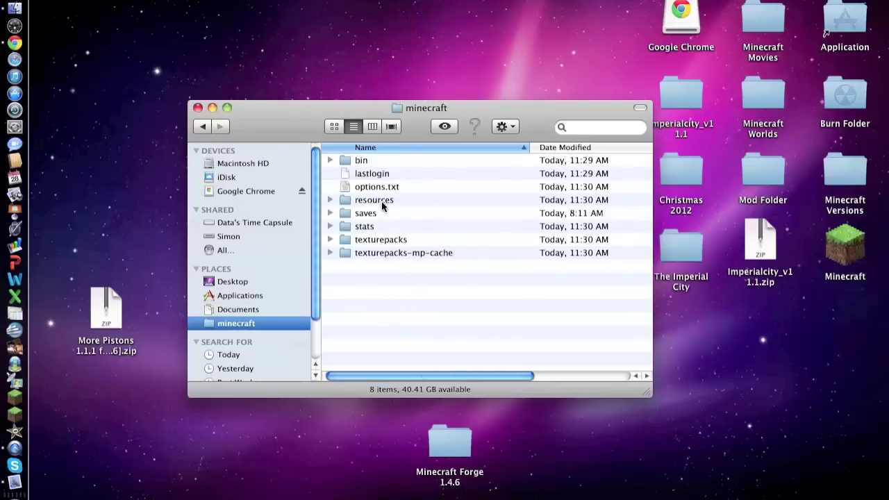
pyautogui.doubleClick(381, 161)
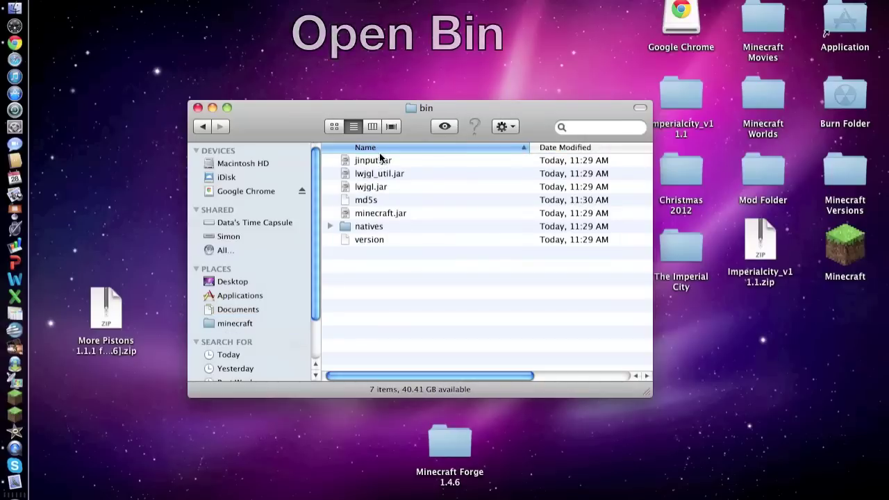
# Rename minecraft.jar as minecraft.jar.zip and accept the .zip extension.
pyautogui.click(381, 214)
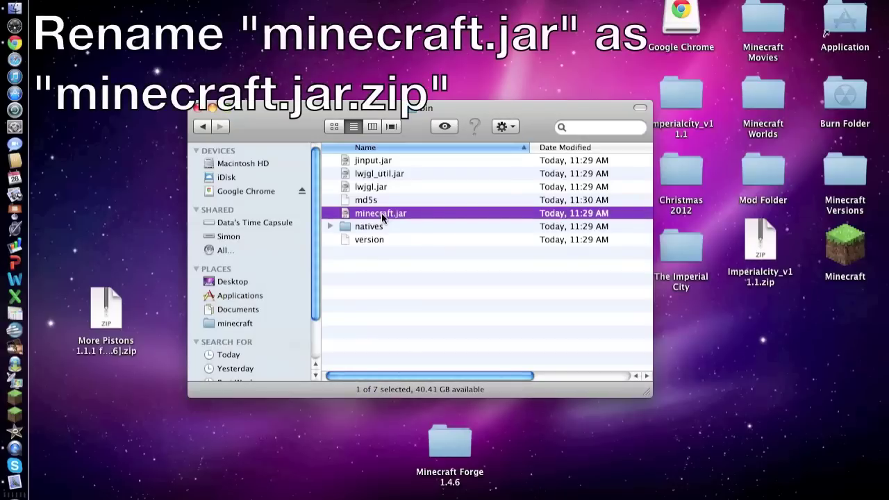
pyautogui.press('Return')
pyautogui.press('Right')
pyautogui.click(407, 214)
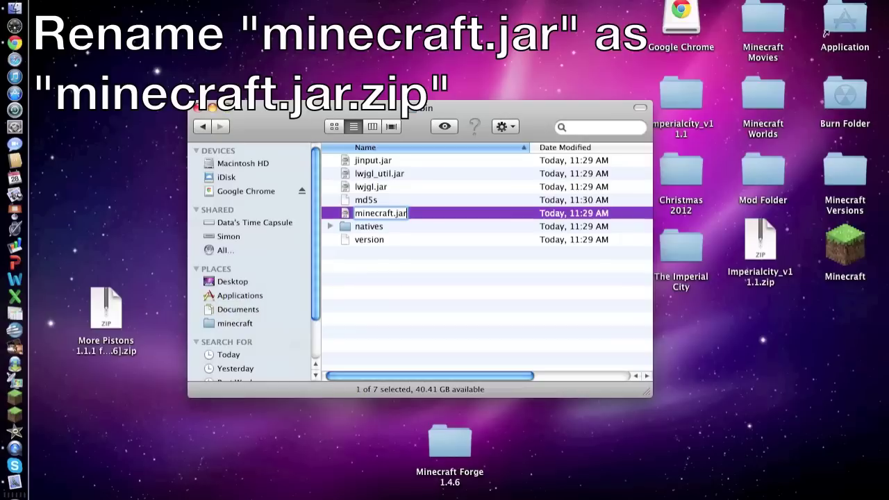
pyautogui.write('.zip')
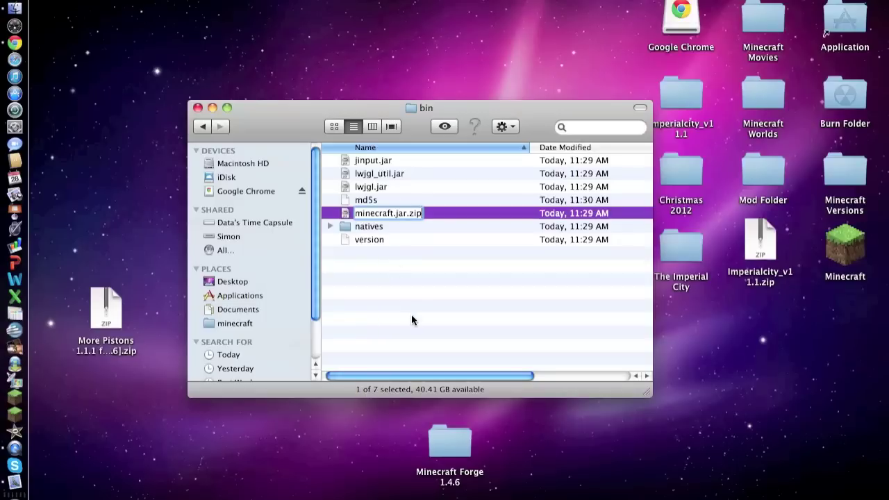
pyautogui.press('Return')
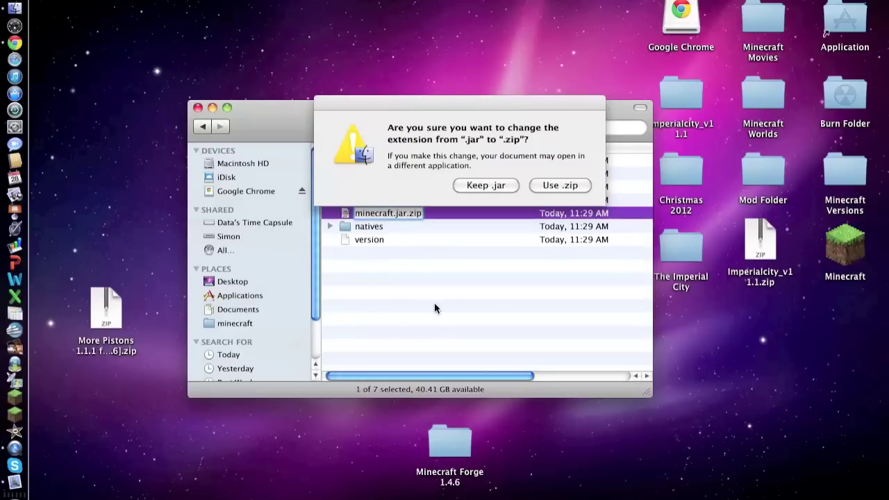
pyautogui.click(560, 185)
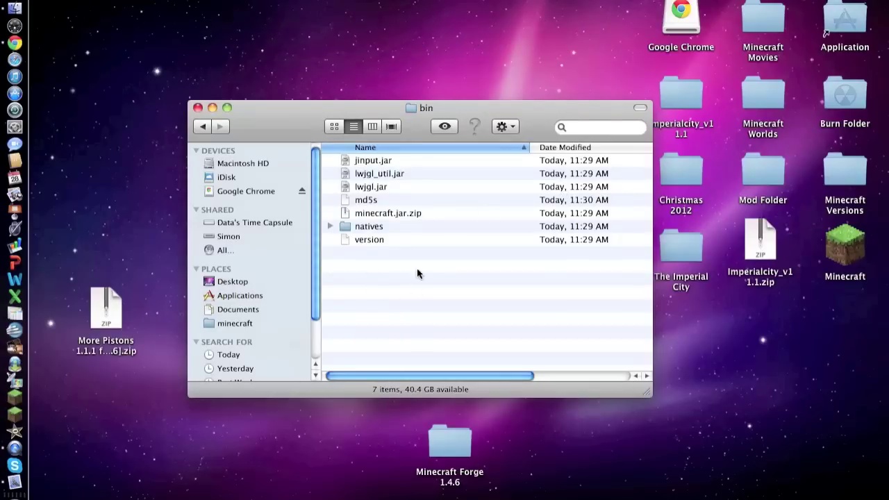
# Extract minecraft.jar.zip into a minecraft.jar folder and move the zip archive to the Trash.
pyautogui.doubleClick(384, 214)
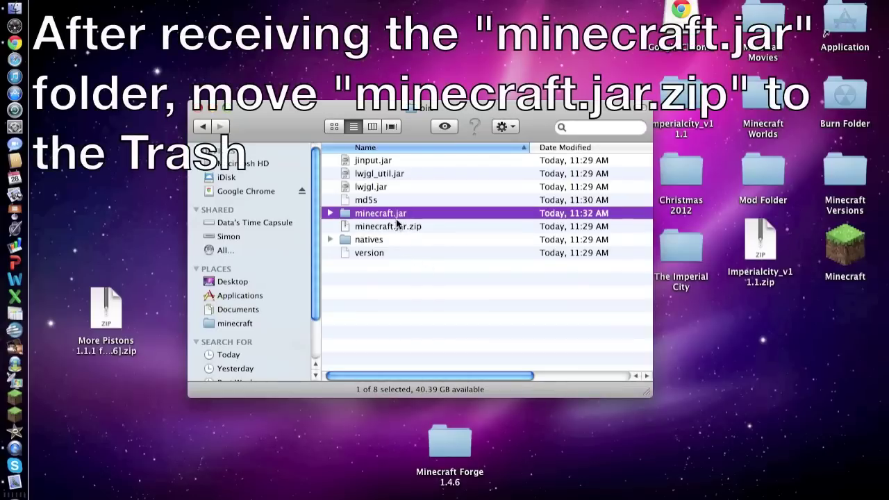
pyautogui.rightClick(397, 227)
pyautogui.click(429, 269)
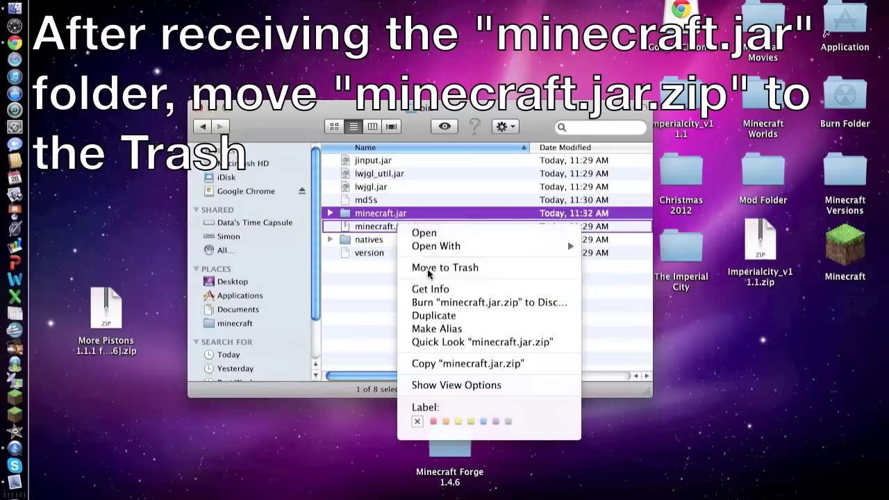
pyautogui.click(381, 291)
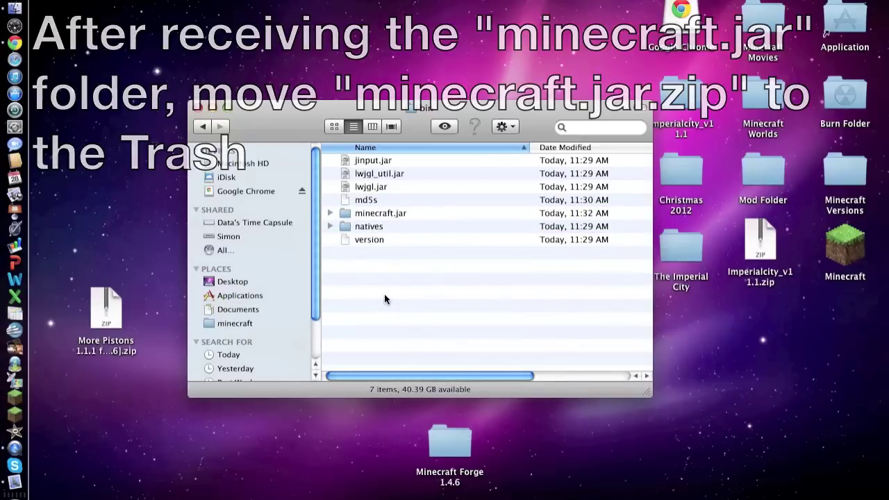
# Open the extracted minecraft.jar folder and the desktop's Minecraft Forge 1.4.6 folder in separate windows.
pyautogui.doubleClick(369, 213)
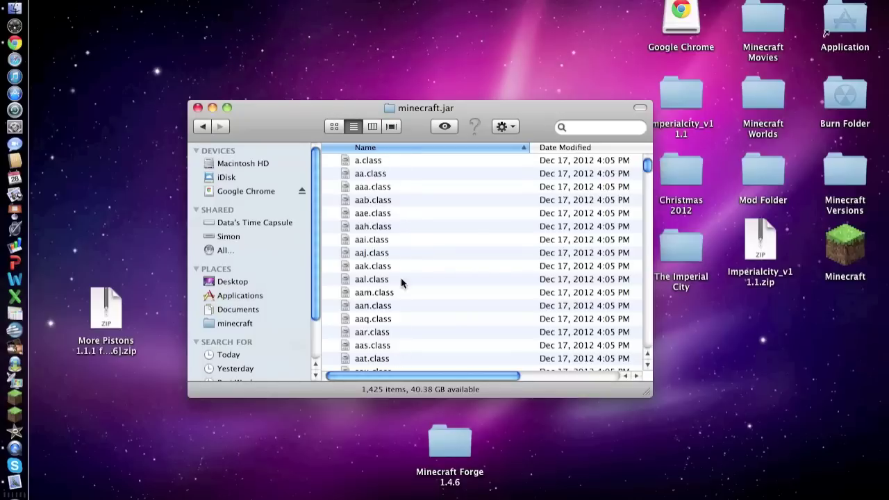
pyautogui.doubleClick(451, 446)
pyautogui.moveTo(518, 29); pyautogui.dragTo(351, 29)
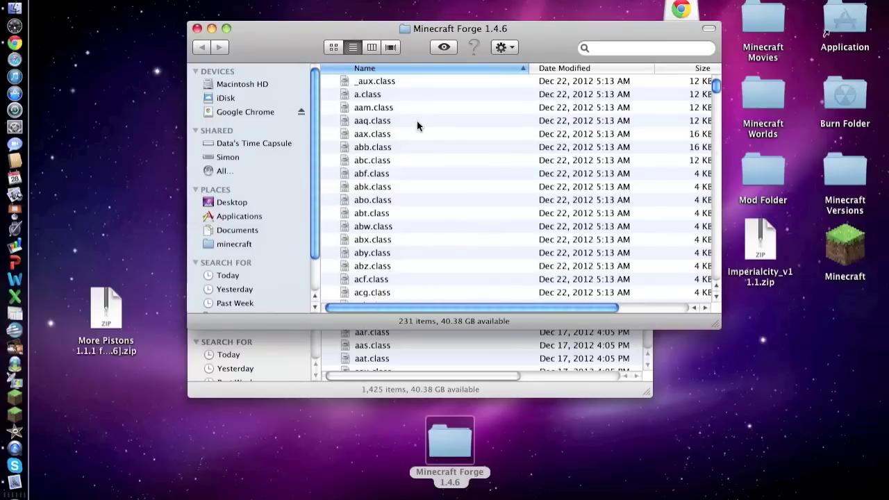
# Copy all files in the Minecraft Forge 1.4.6 folder and close its window.
pyautogui.click(395, 82)
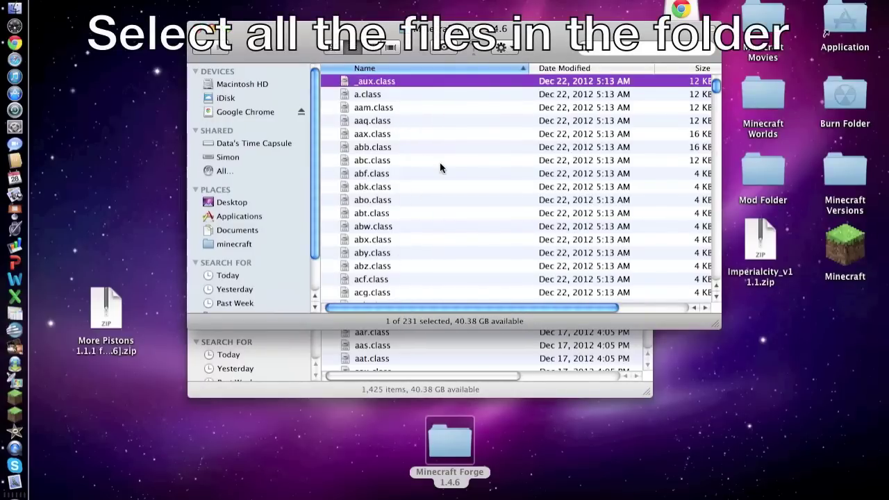
pyautogui.press('super+a')
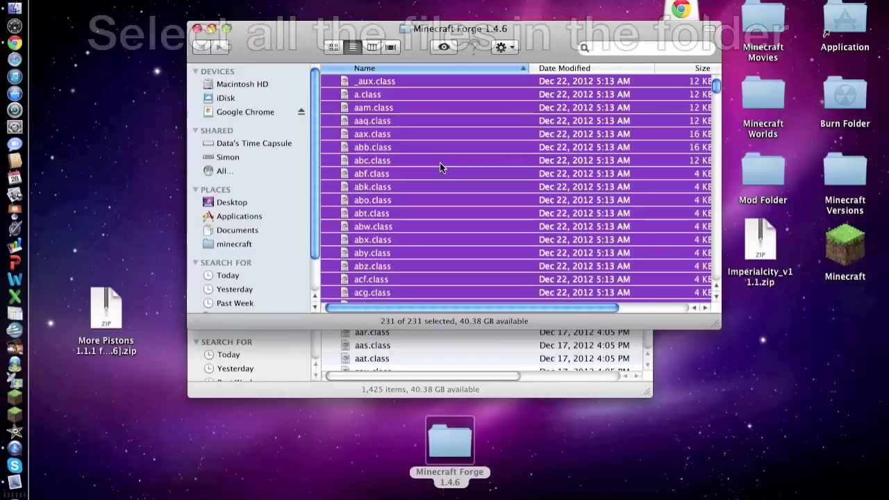
pyautogui.rightClick(440, 163)
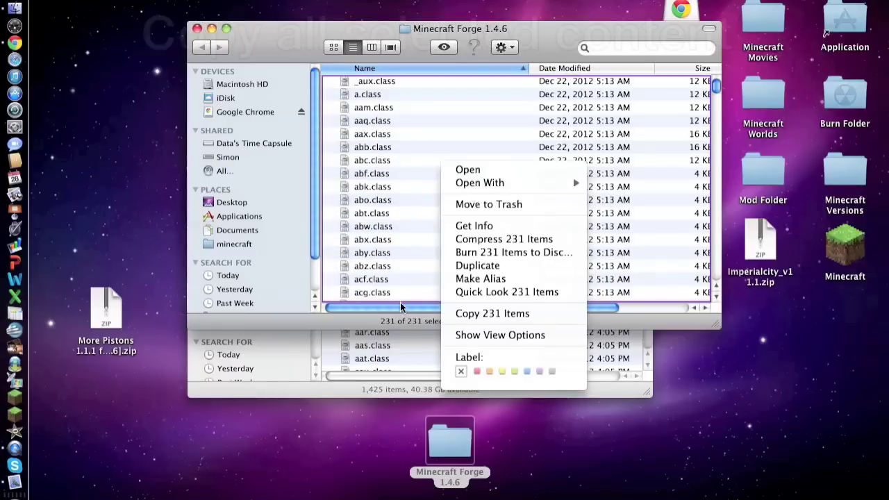
pyautogui.click(489, 315)
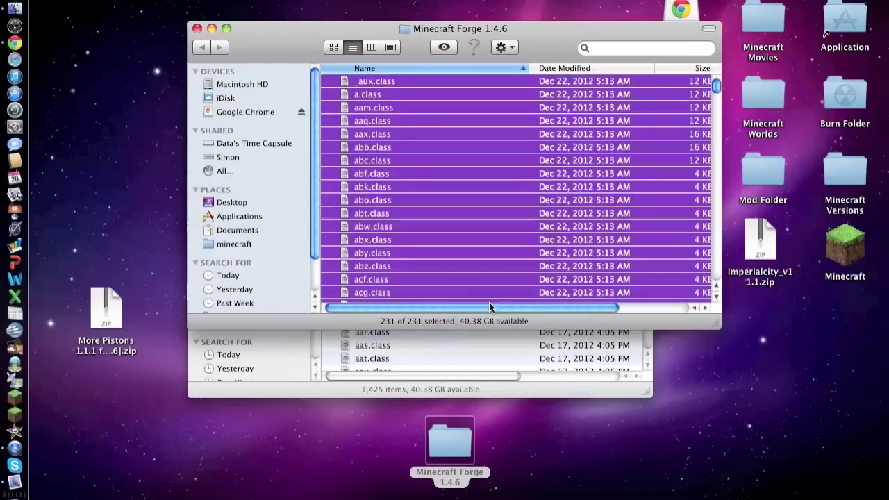
pyautogui.press('super+w')
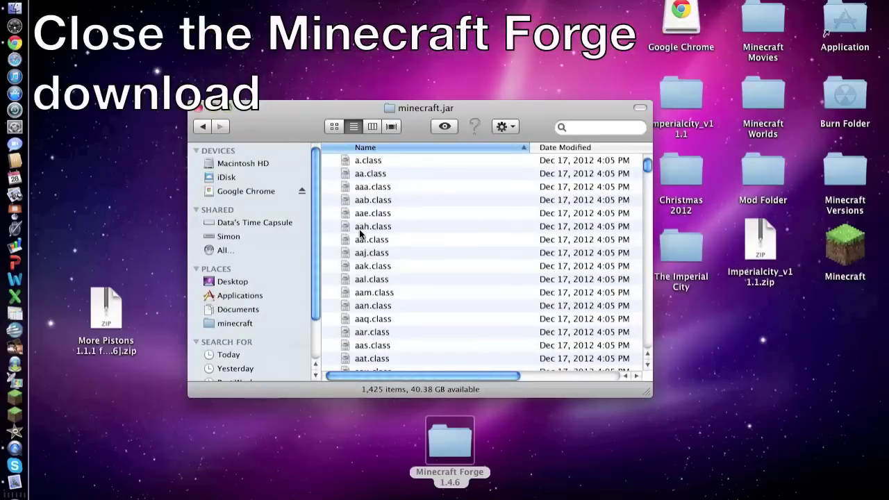
# Switch the minecraft.jar folder to icon view and paste the copied Forge files into it, replacing all existing duplicates.
pyautogui.click(542, 458)
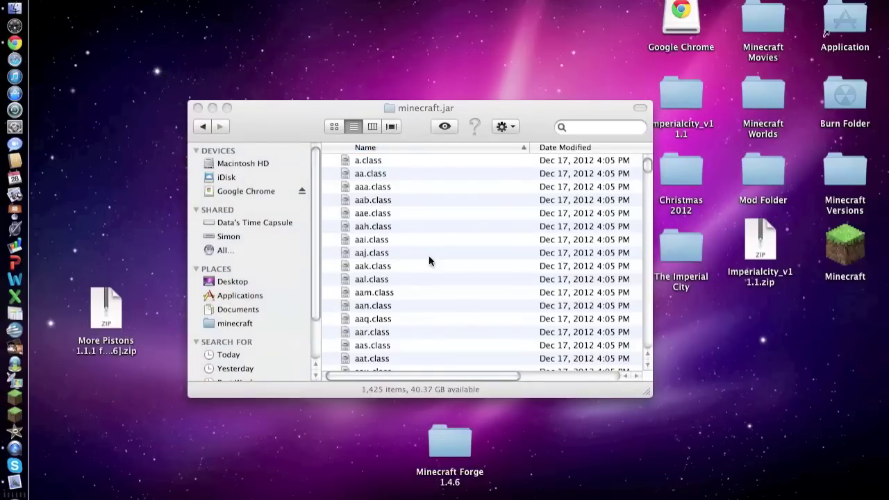
pyautogui.click(425, 249)
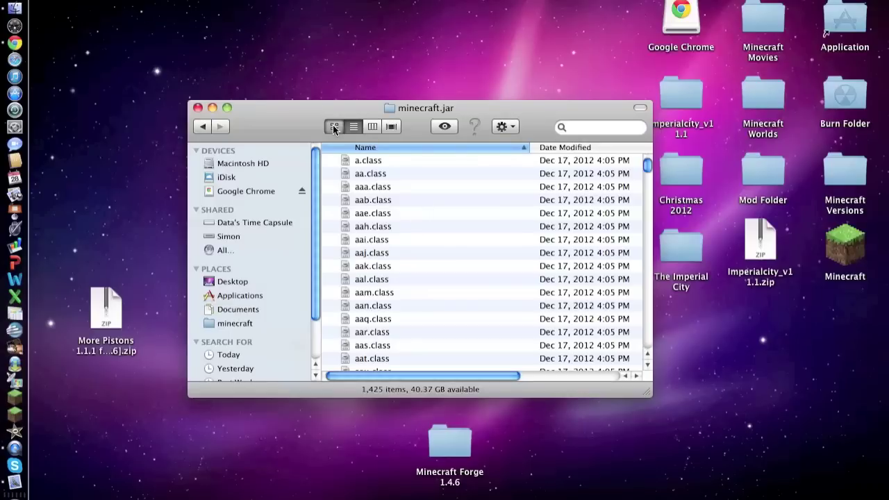
pyautogui.click(333, 126)
pyautogui.rightClick(419, 228)
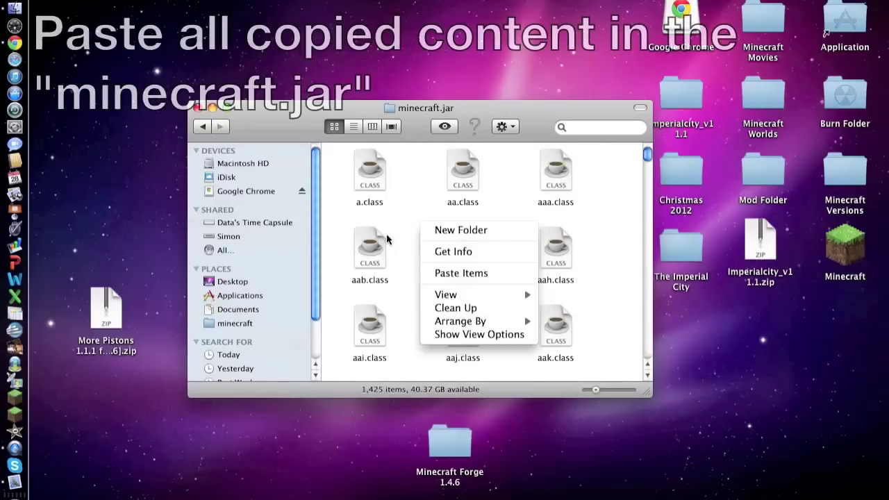
pyautogui.click(455, 274)
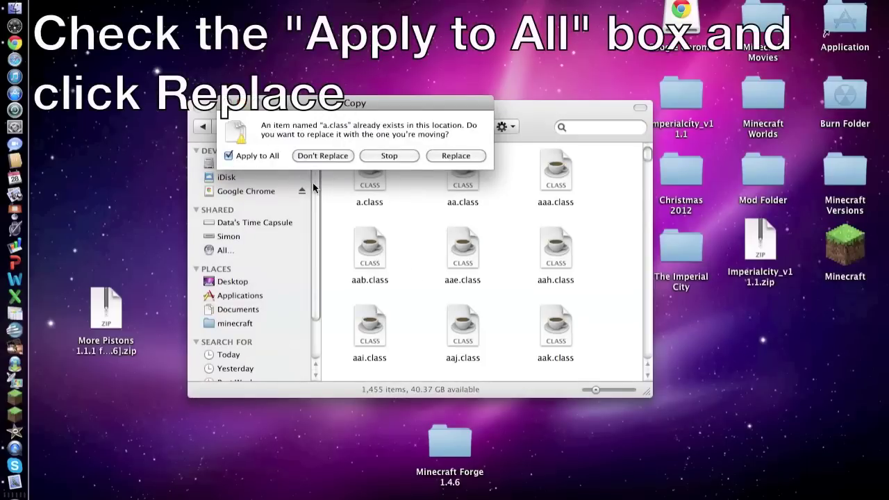
pyautogui.click(446, 157)
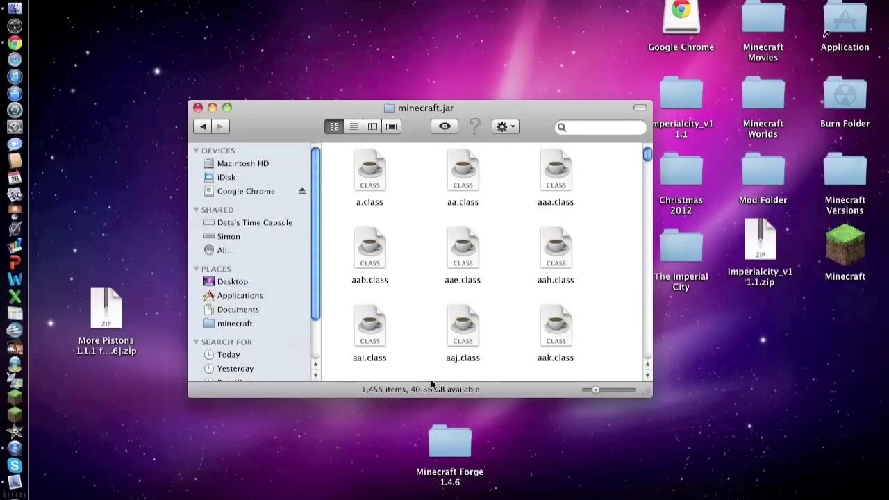
# Return to the bin folder, set the Forge folder aside on the desktop and place the More Pistons zip below the window.
pyautogui.click(203, 127)
pyautogui.moveTo(445, 443); pyautogui.dragTo(82, 28)
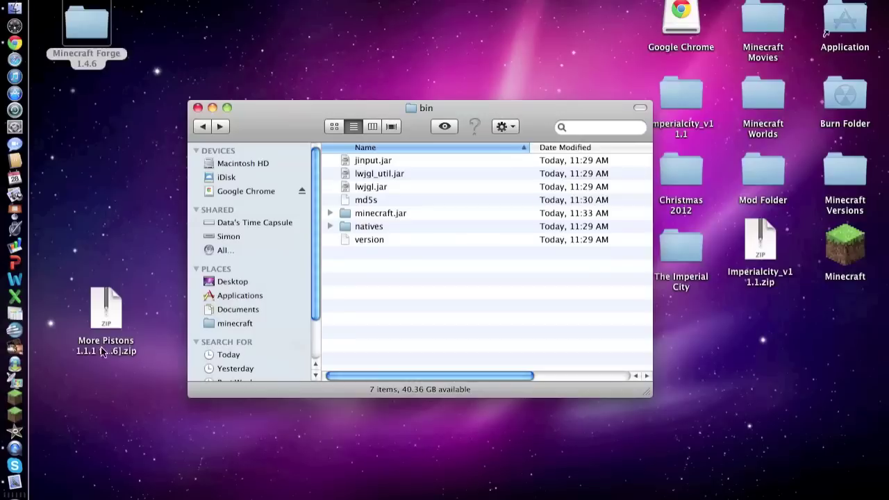
pyautogui.moveTo(99, 323); pyautogui.dragTo(455, 475)
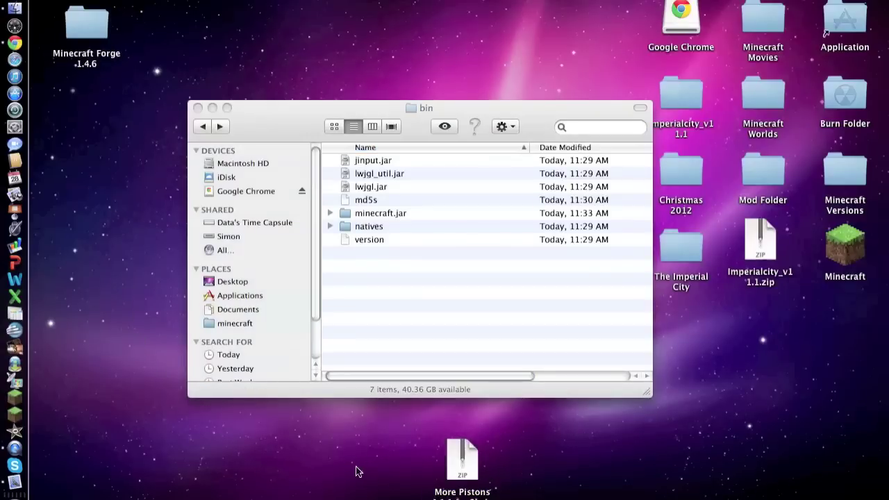
# Go back to the minecraft folder and create a new folder in it named mods.
pyautogui.click(205, 127)
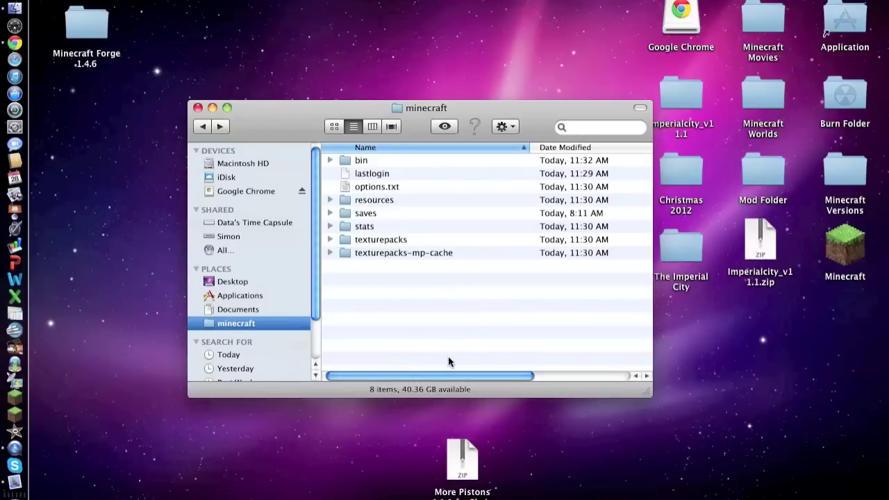
pyautogui.rightClick(443, 320)
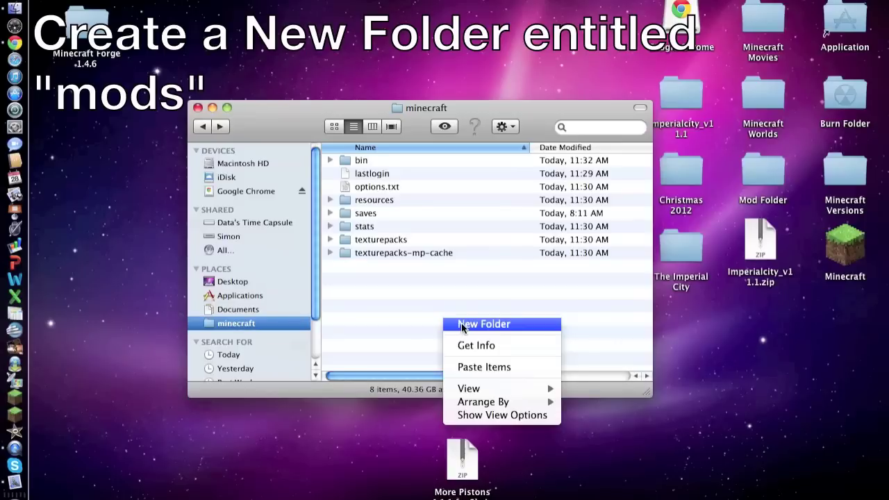
pyautogui.click(462, 325)
pyautogui.write('mod')
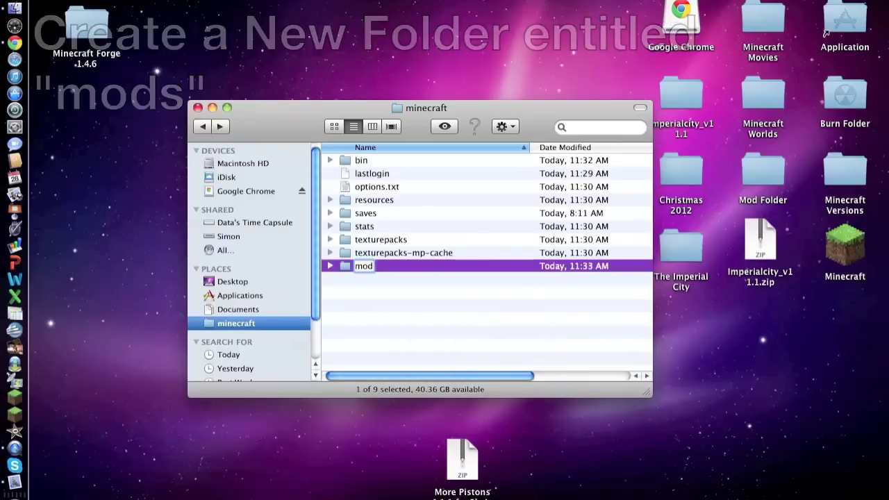
pyautogui.write('s')
pyautogui.click(476, 340)
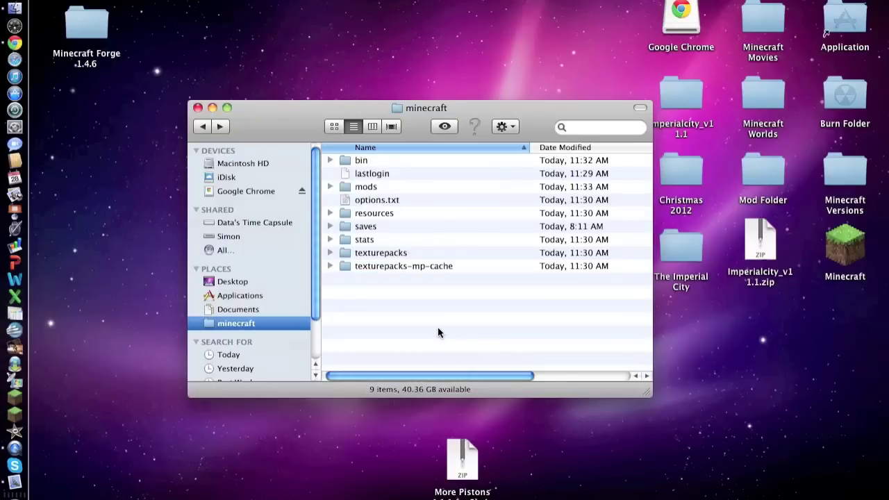
# Move the More Pistons zip from the desktop into the mods folder and close the folder window.
pyautogui.doubleClick(364, 188)
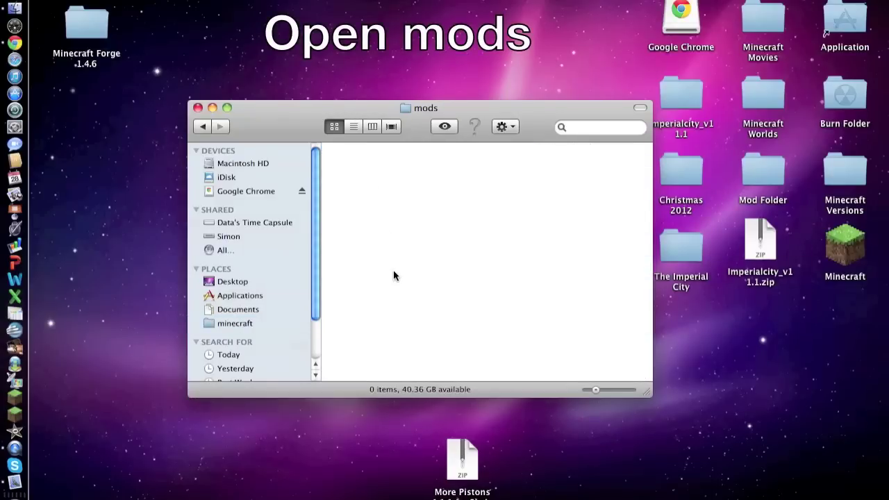
pyautogui.moveTo(462, 458); pyautogui.dragTo(358, 194)
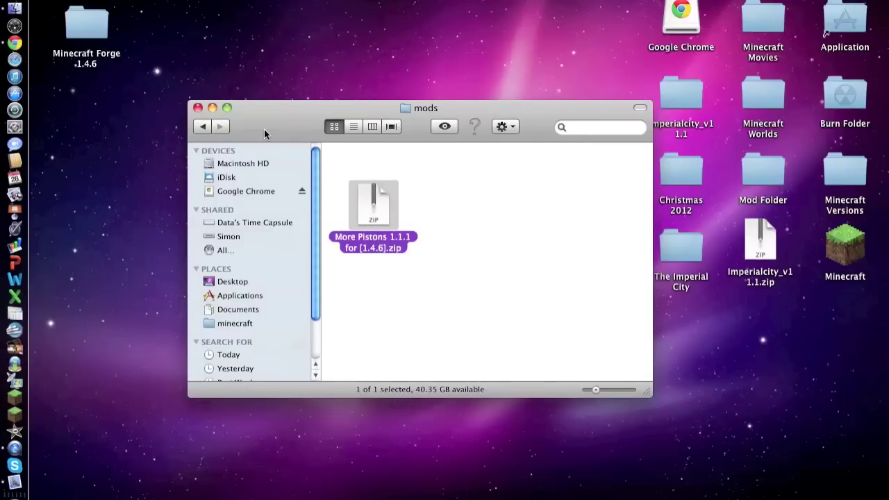
pyautogui.click(203, 127)
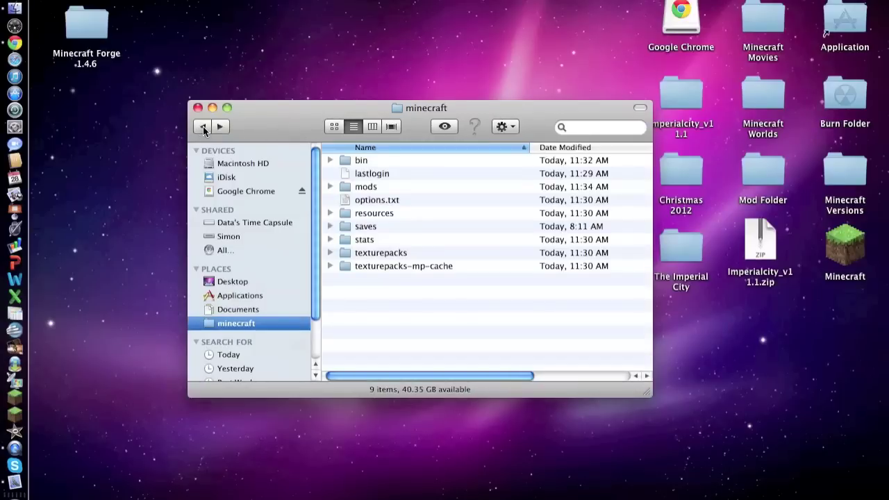
pyautogui.click(198, 108)
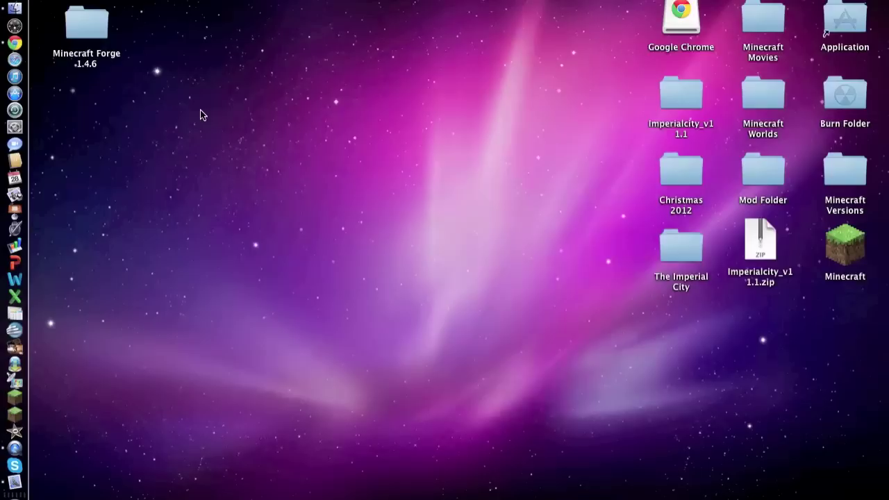
# Launch Minecraft, log in with the remembered account and enlarge the game window to fill the screen.
pyautogui.click(14, 396)
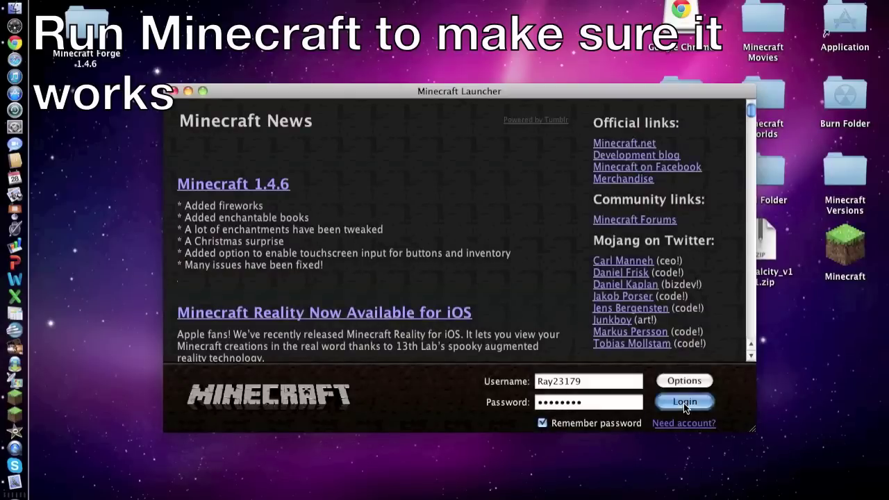
pyautogui.click(683, 403)
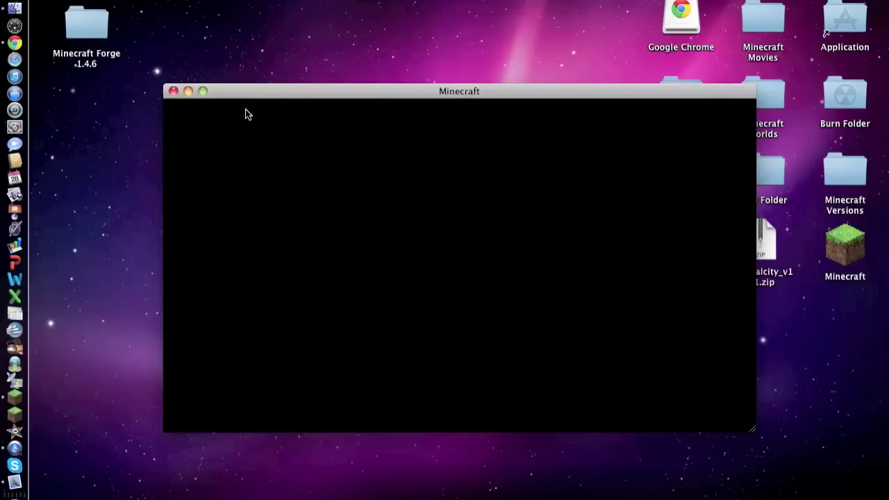
pyautogui.click(203, 91)
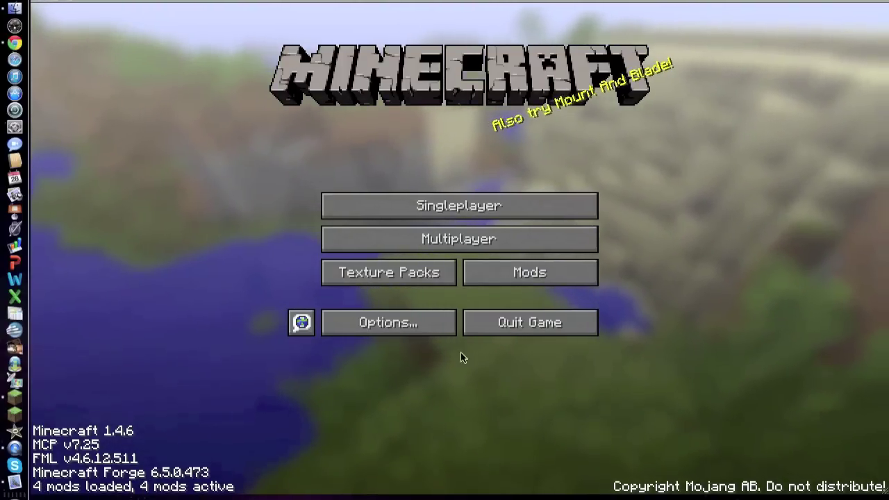
# Examine the details of each installed mod in the game's mod list, including Minecraft Forge and More Pistons, and quit the game.
pyautogui.click(535, 274)
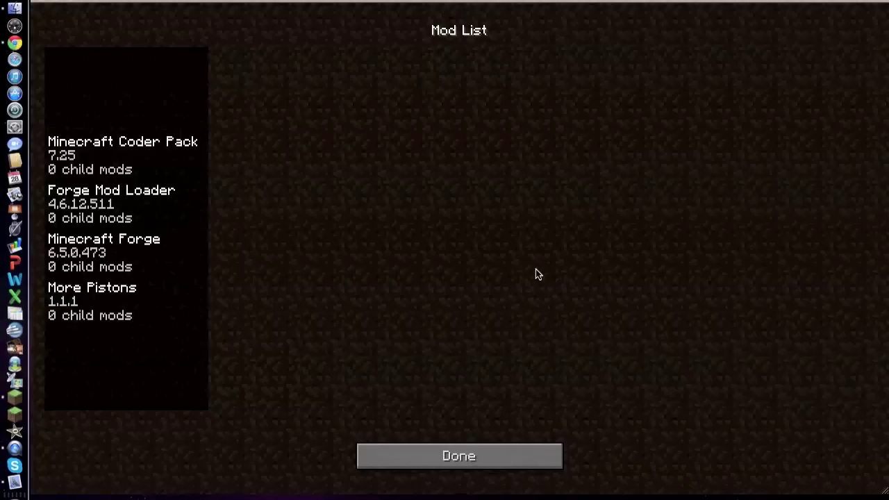
pyautogui.click(136, 153)
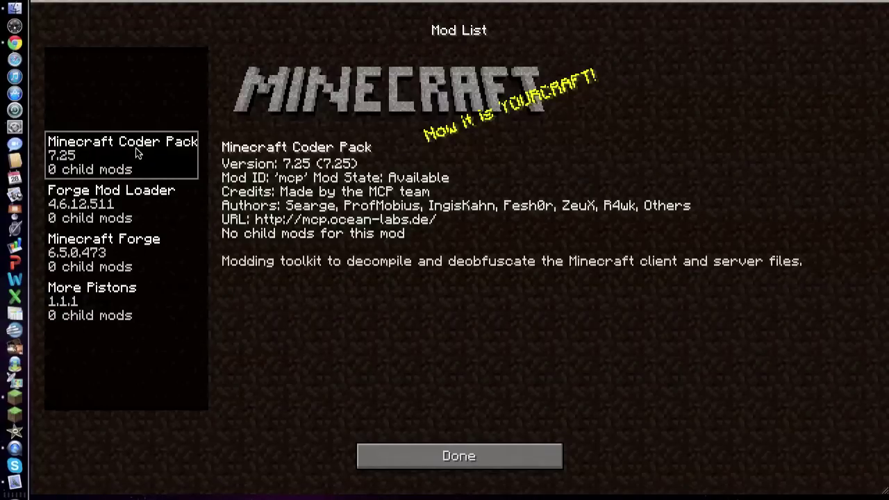
pyautogui.click(137, 199)
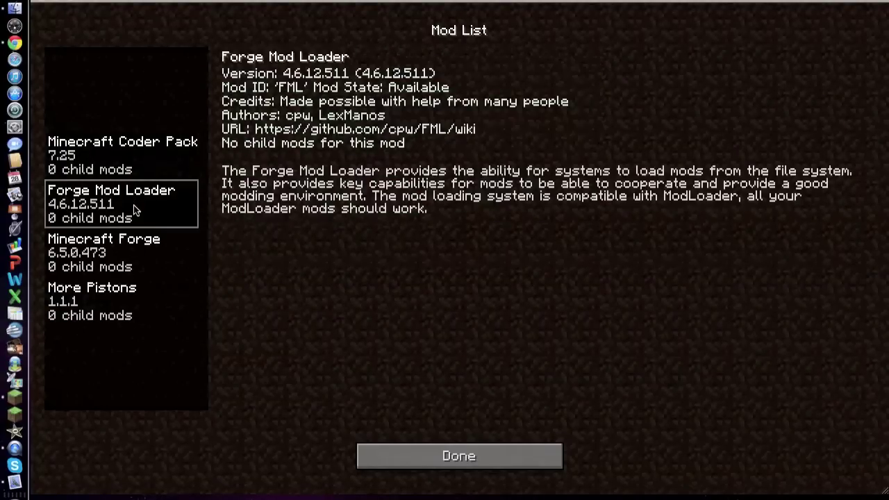
pyautogui.click(129, 253)
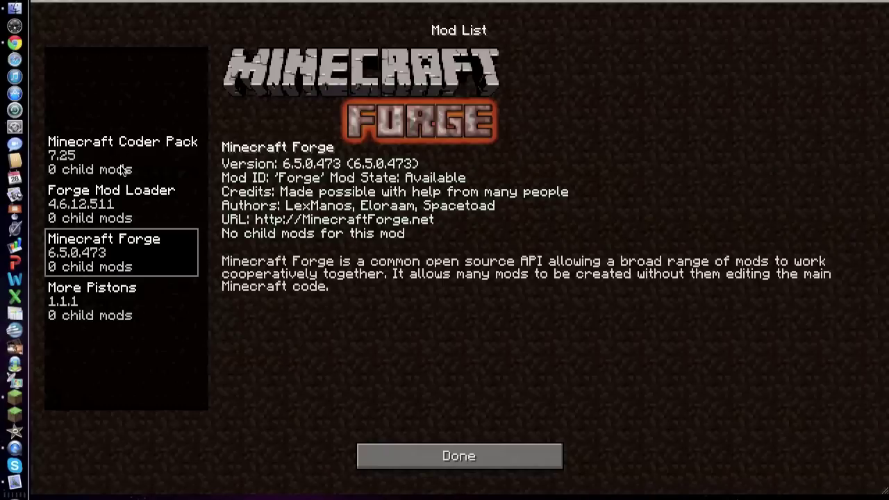
pyautogui.click(119, 173)
pyautogui.click(119, 219)
pyautogui.click(122, 251)
pyautogui.click(120, 203)
pyautogui.click(122, 158)
pyautogui.click(124, 198)
pyautogui.click(124, 245)
pyautogui.click(109, 305)
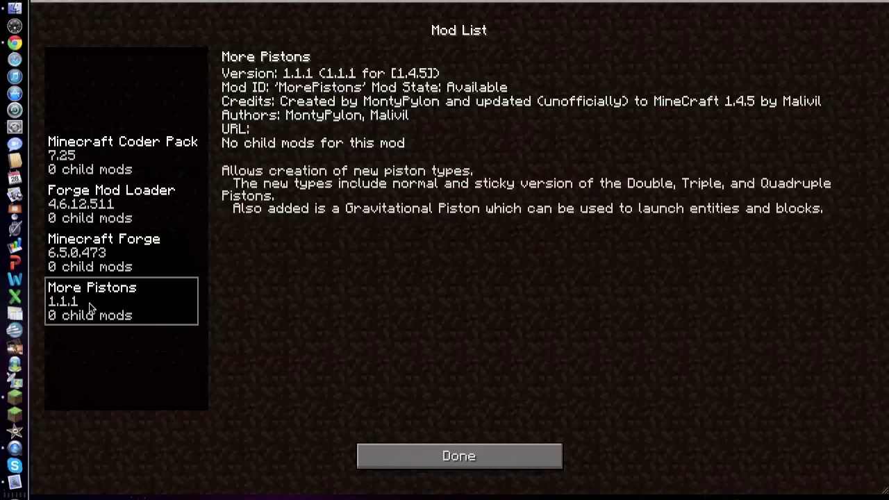
pyautogui.click(439, 455)
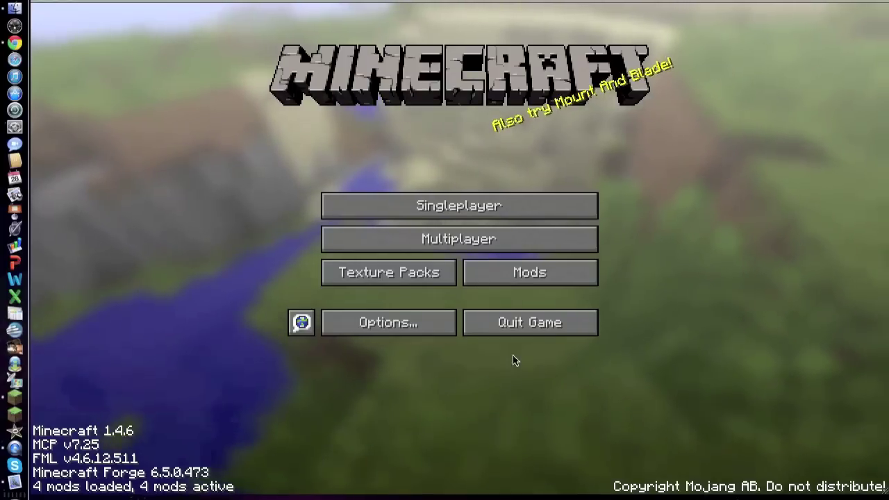
pyautogui.click(521, 318)
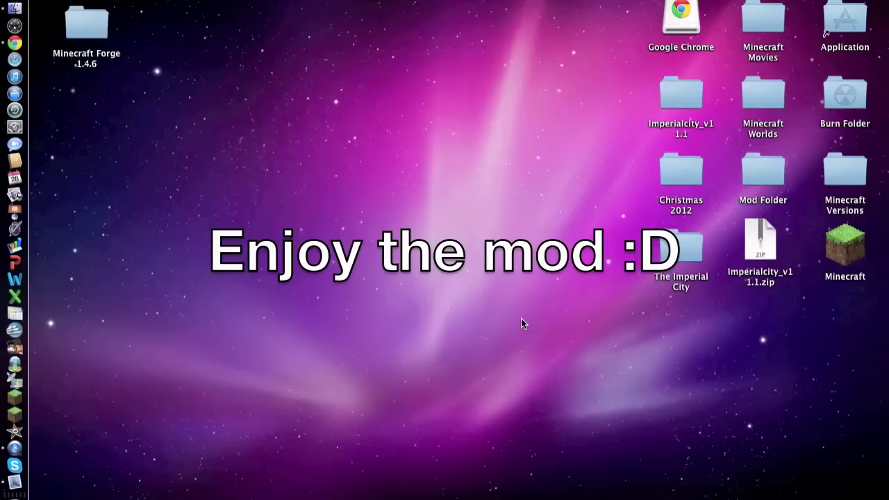